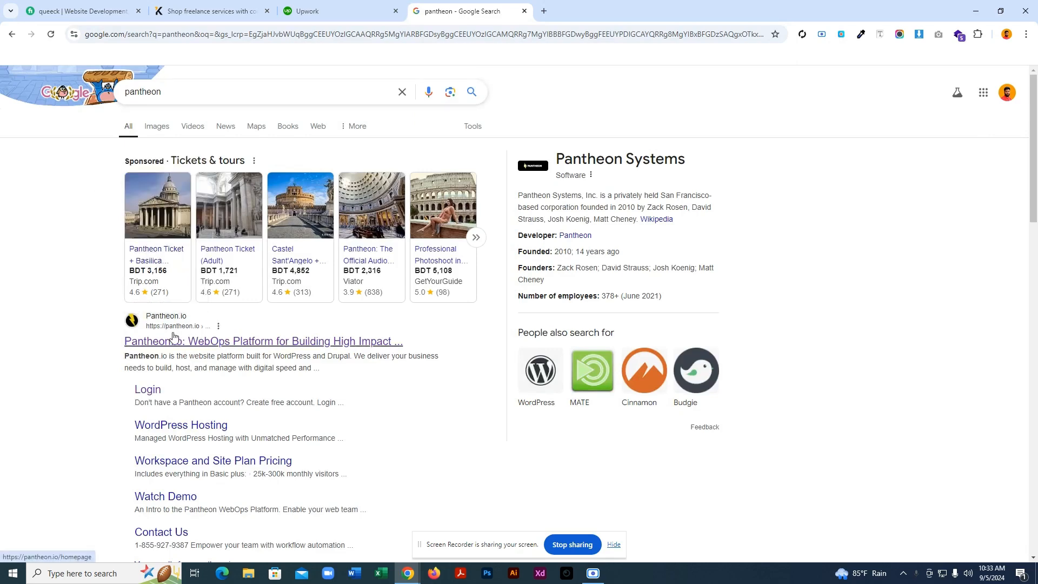
# Step: Open the Pantheon.io website from the search results and log in to the dashboard with the Google account
pyautogui.click(212, 345)
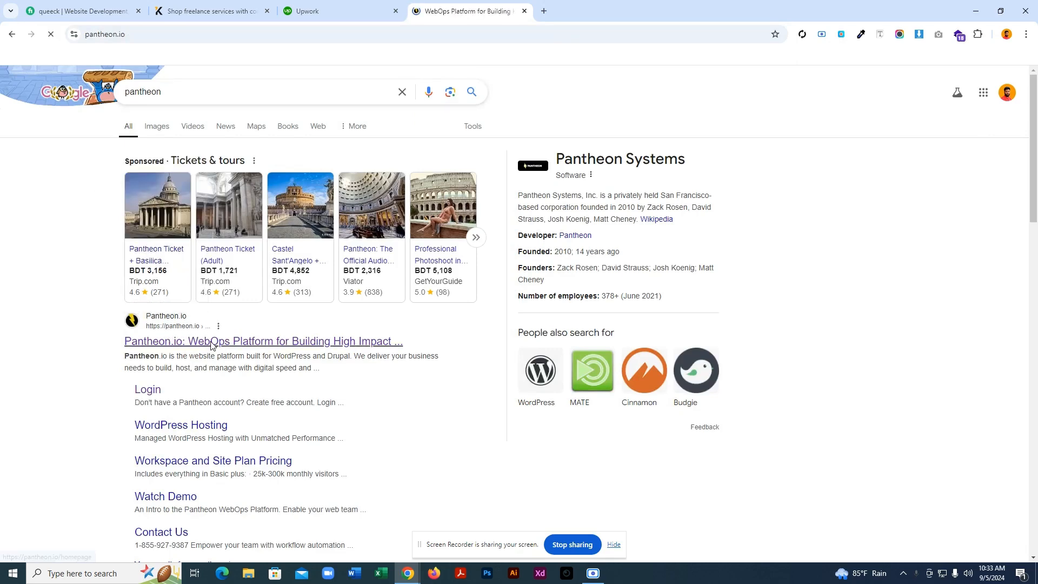
pyautogui.click(95, 40)
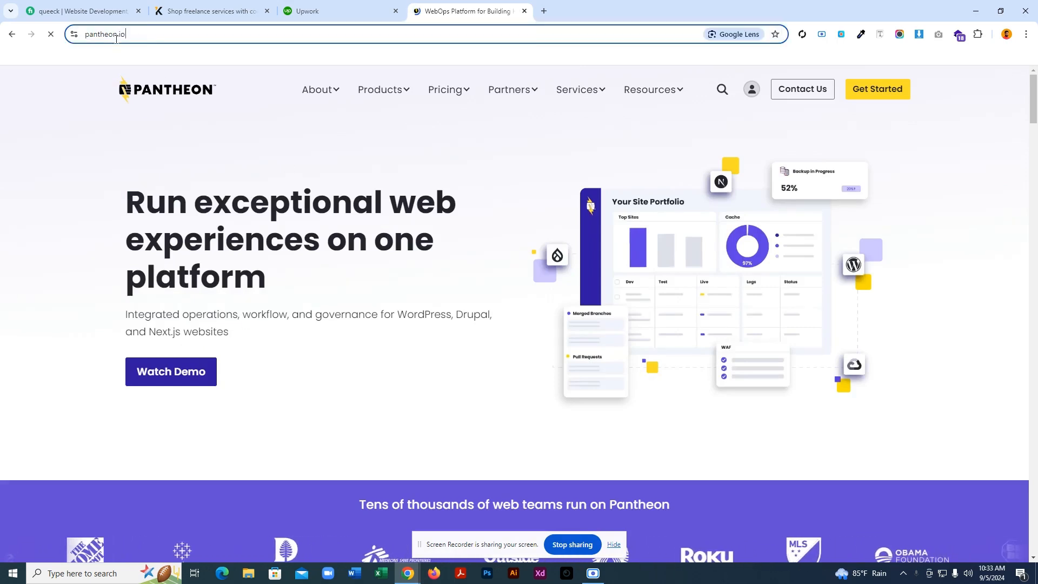
pyautogui.click(105, 36)
pyautogui.tripleClick(118, 36)
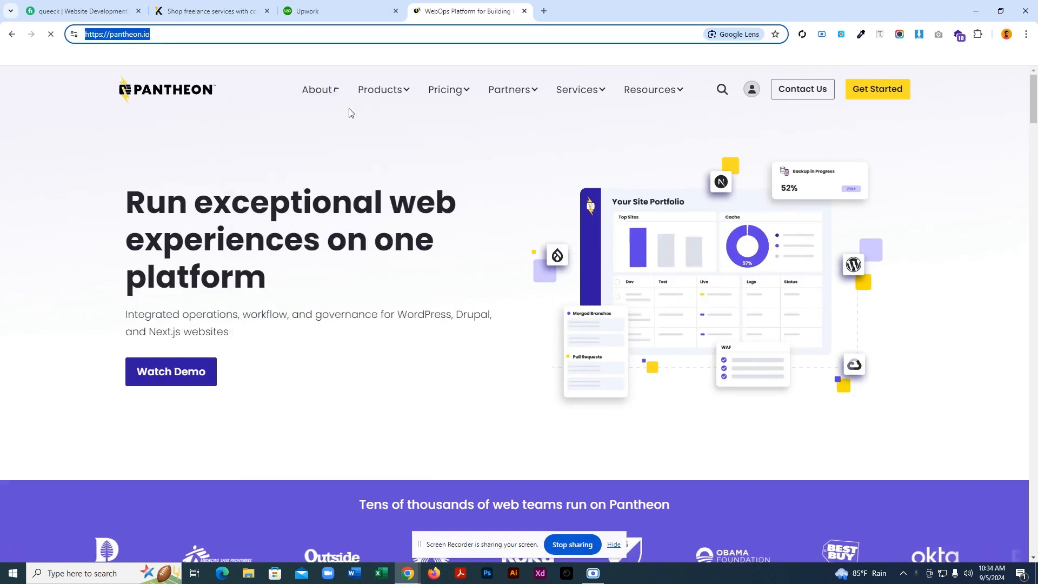
pyautogui.click(124, 34)
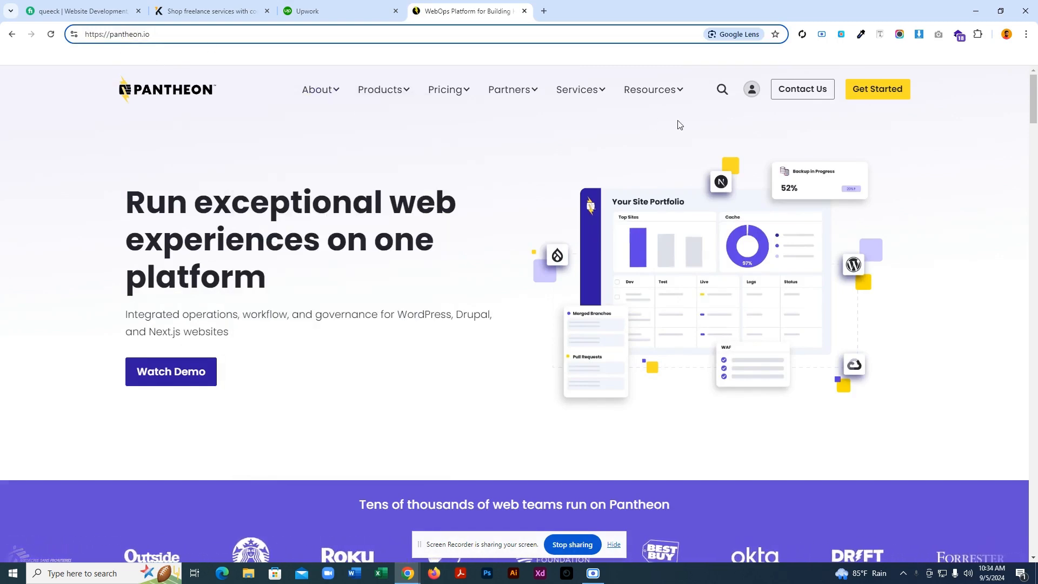
pyautogui.click(751, 91)
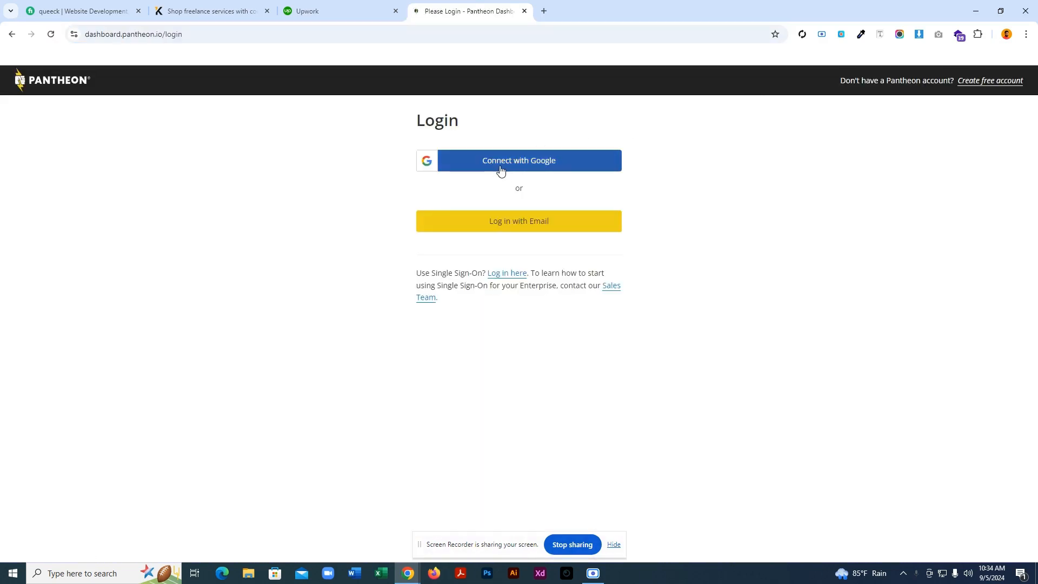
pyautogui.click(516, 171)
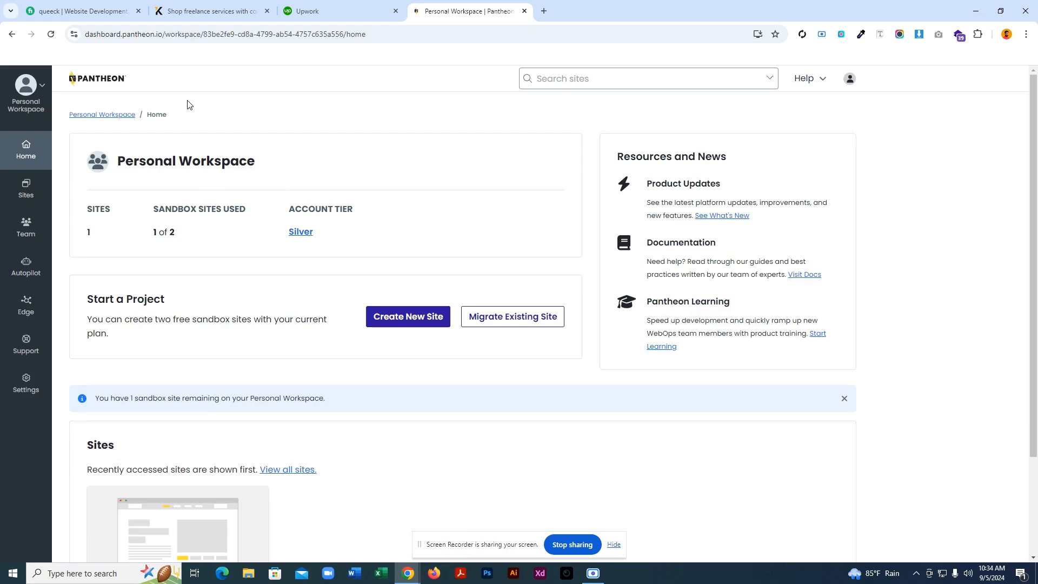
# Step: Open the donice712 site from the workspace's site list and request its deletion in the site settings
pyautogui.click(27, 189)
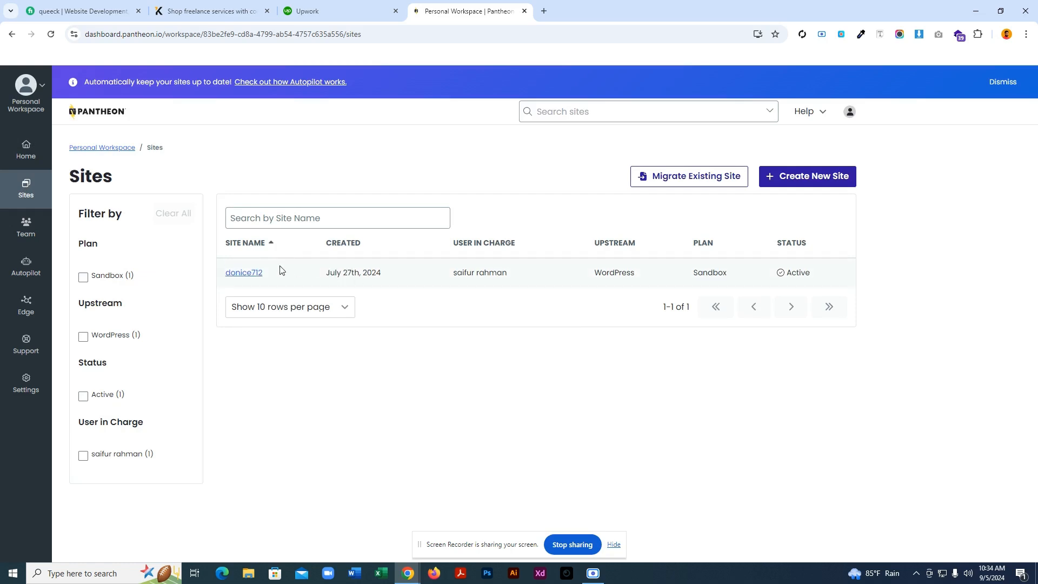
pyautogui.click(246, 272)
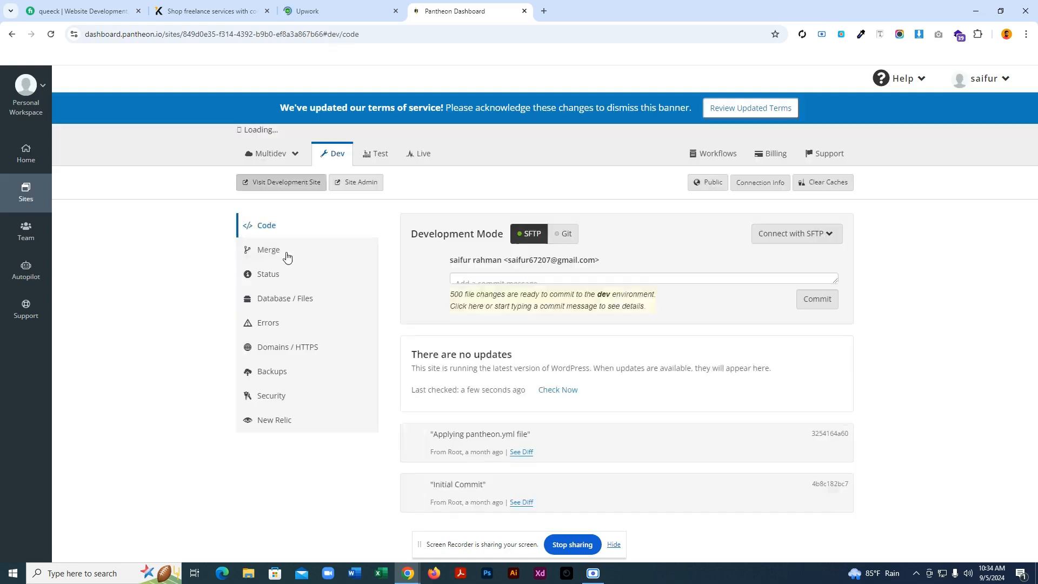
pyautogui.click(827, 144)
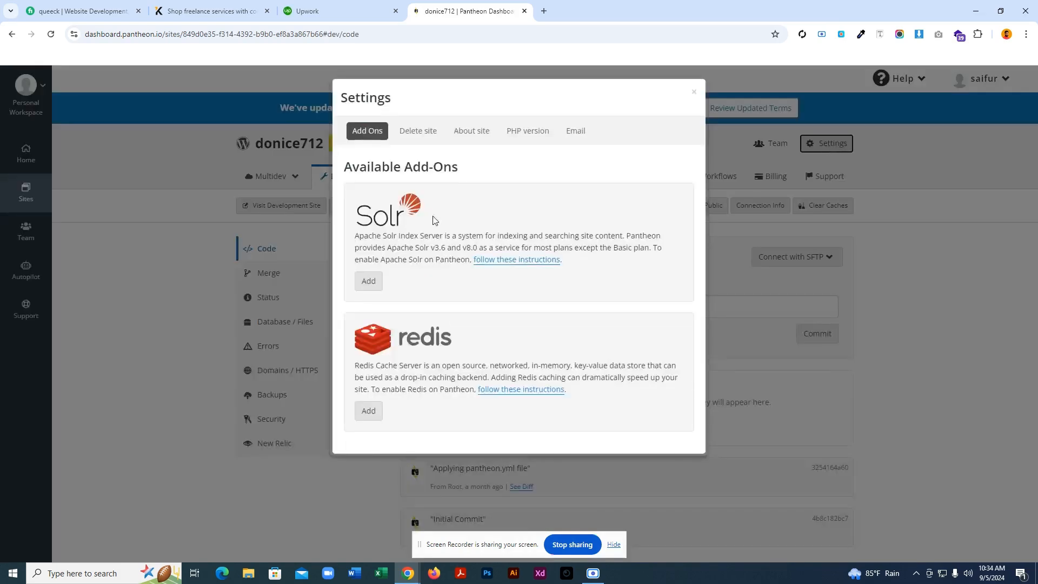
pyautogui.click(418, 131)
pyautogui.click(377, 212)
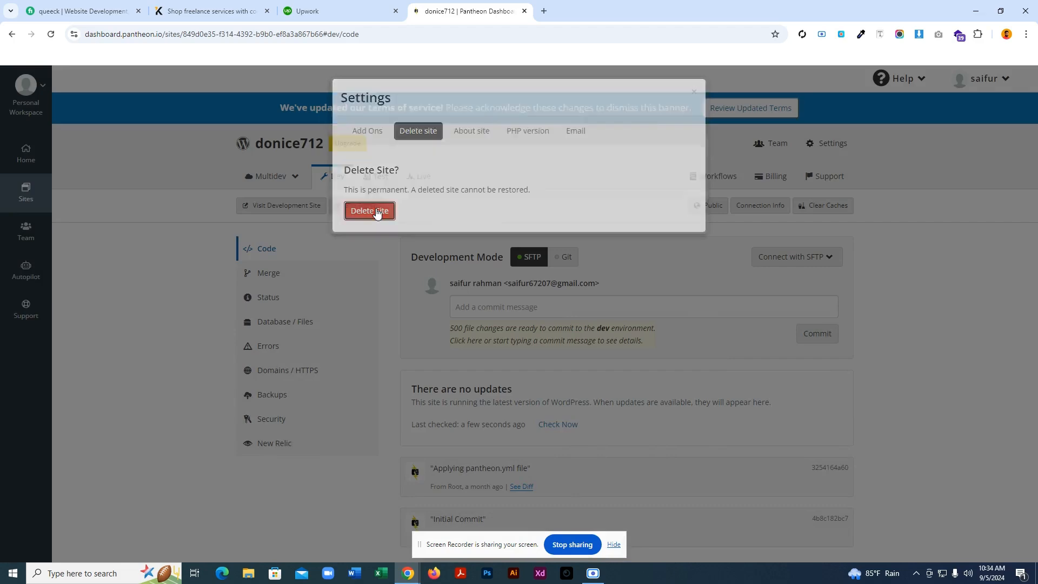
# Step: Enter donice712 as the confirmation text and permanently delete the site
pyautogui.doubleClick(456, 206)
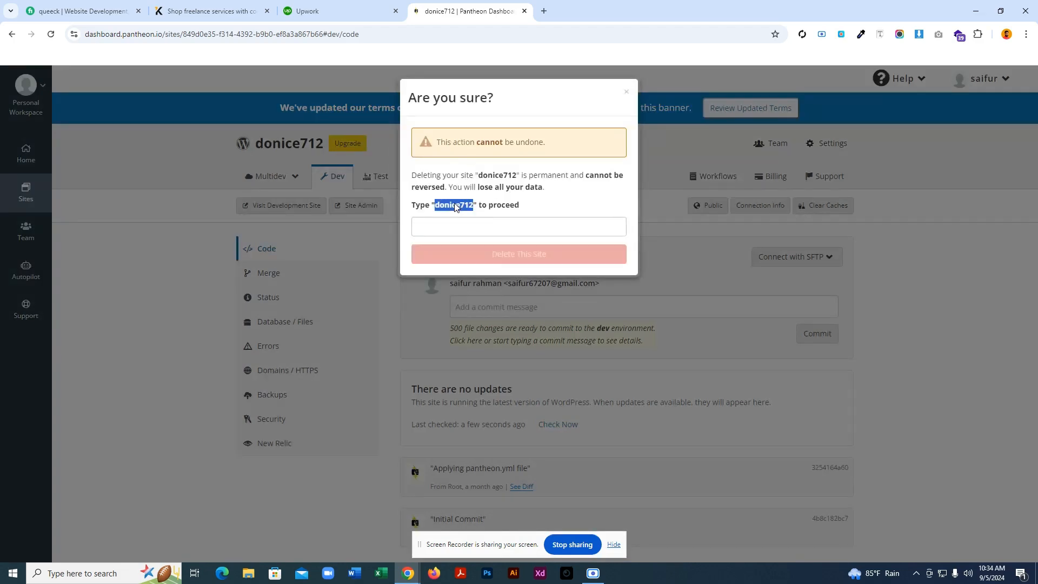
pyautogui.rightClick(456, 207)
pyautogui.click(473, 216)
pyautogui.rightClick(457, 233)
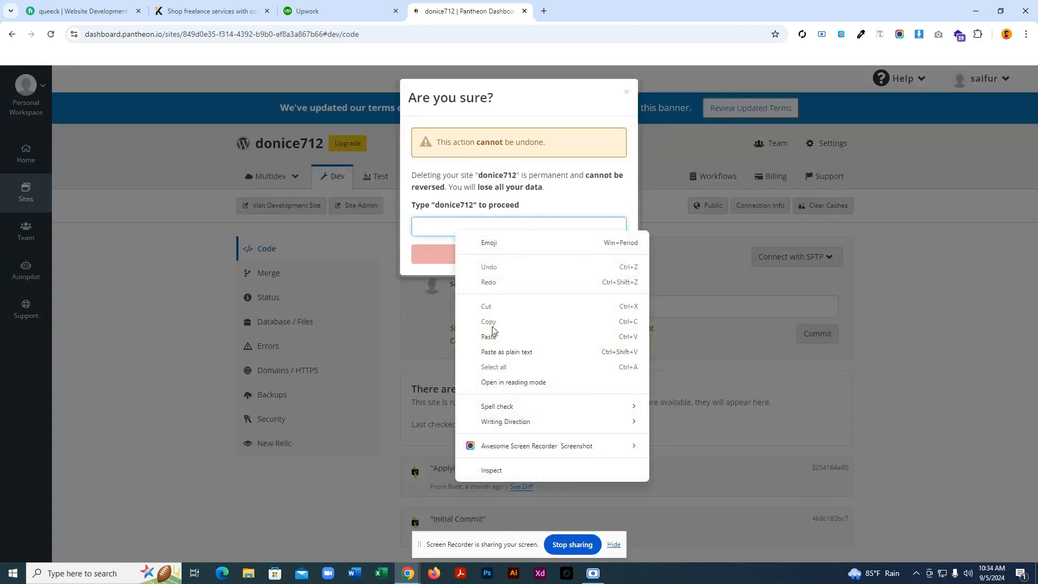
pyautogui.click(489, 337)
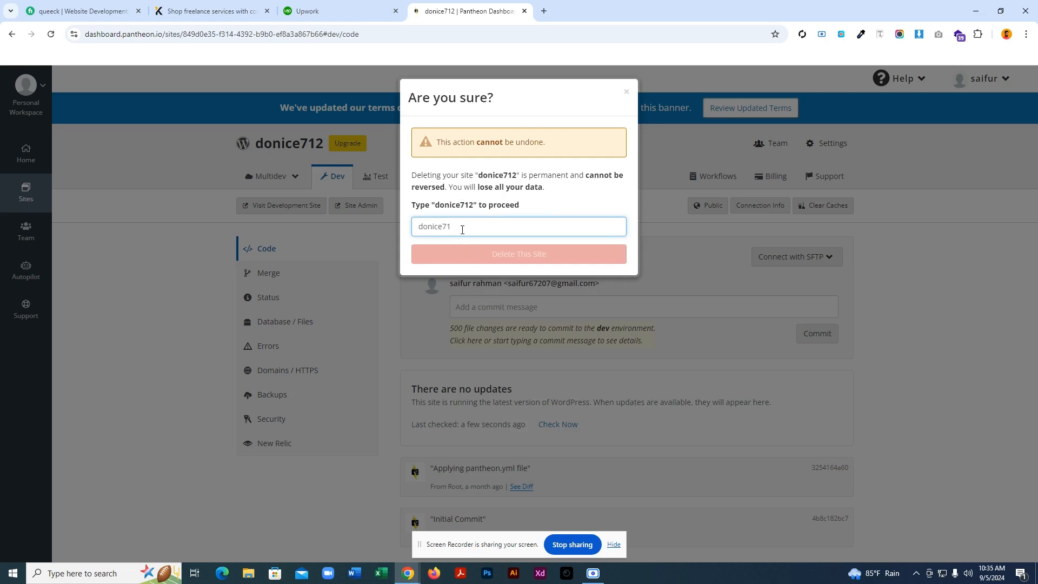
pyautogui.write('2')
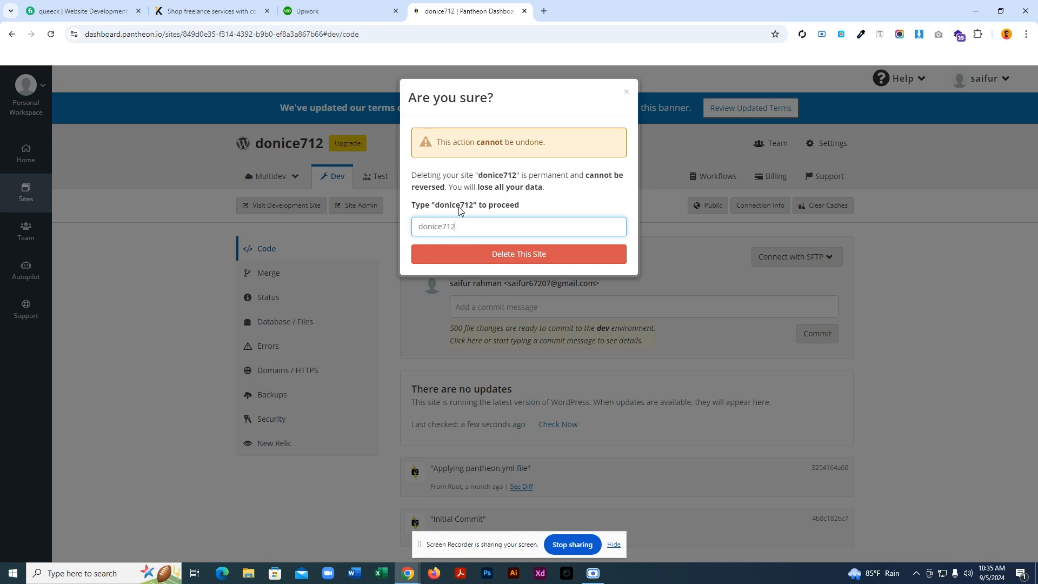
pyautogui.moveTo(464, 226); pyautogui.dragTo(420, 226)
pyautogui.click(457, 228)
pyautogui.click(524, 257)
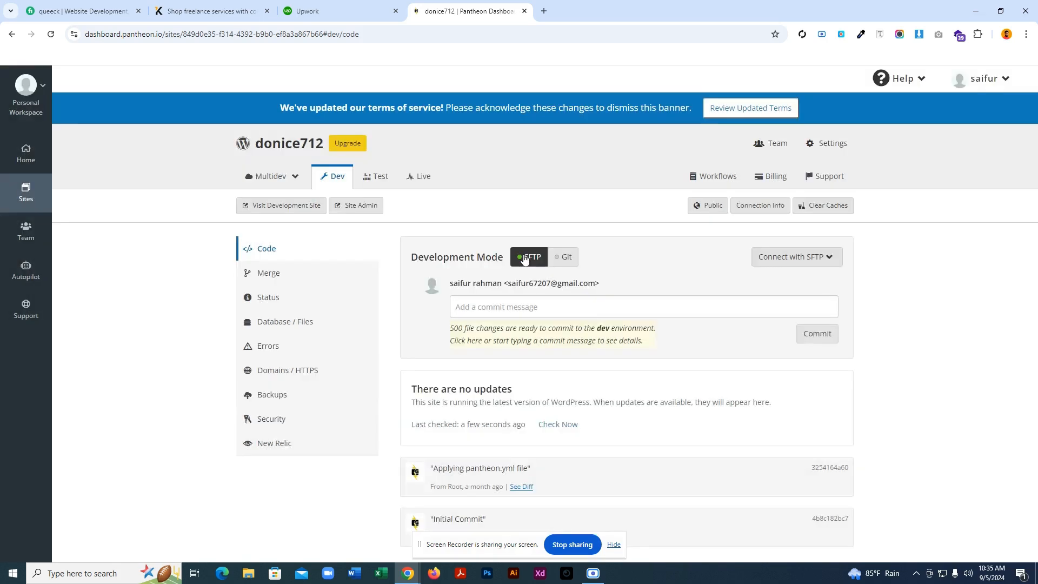
# Step: Return to the workspace's sites and start creating a free site of the WordPress kind
pyautogui.click(36, 196)
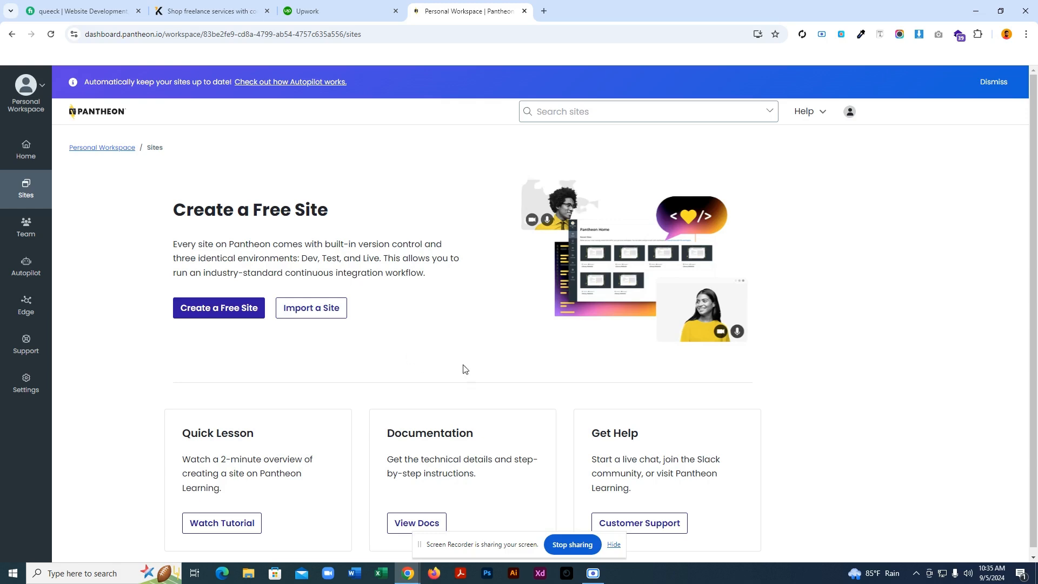
pyautogui.click(229, 316)
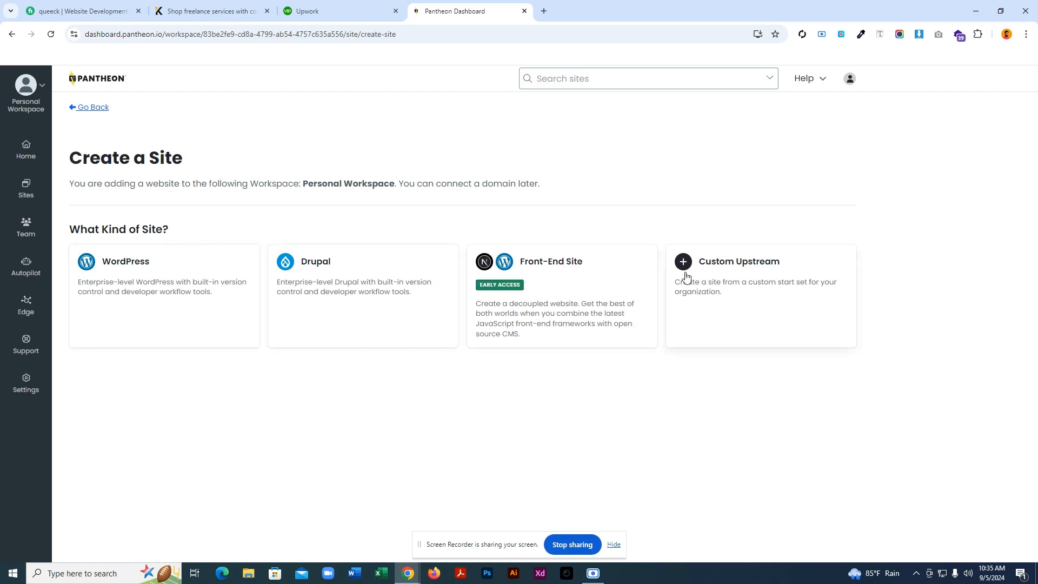
pyautogui.click(139, 271)
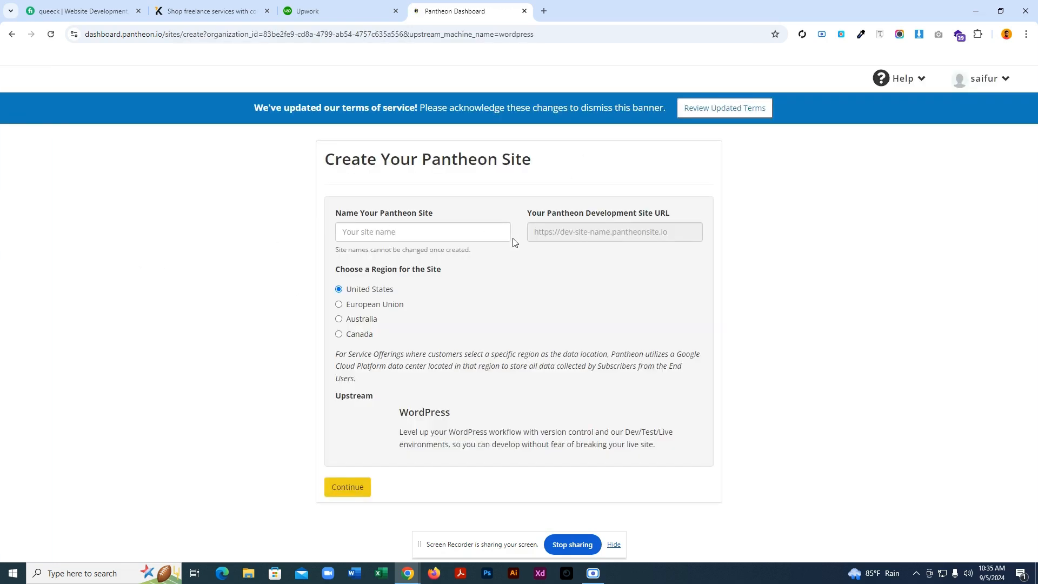
# Step: Try to create the WordPress site under the name "New site" with the United States region
pyautogui.click(373, 232)
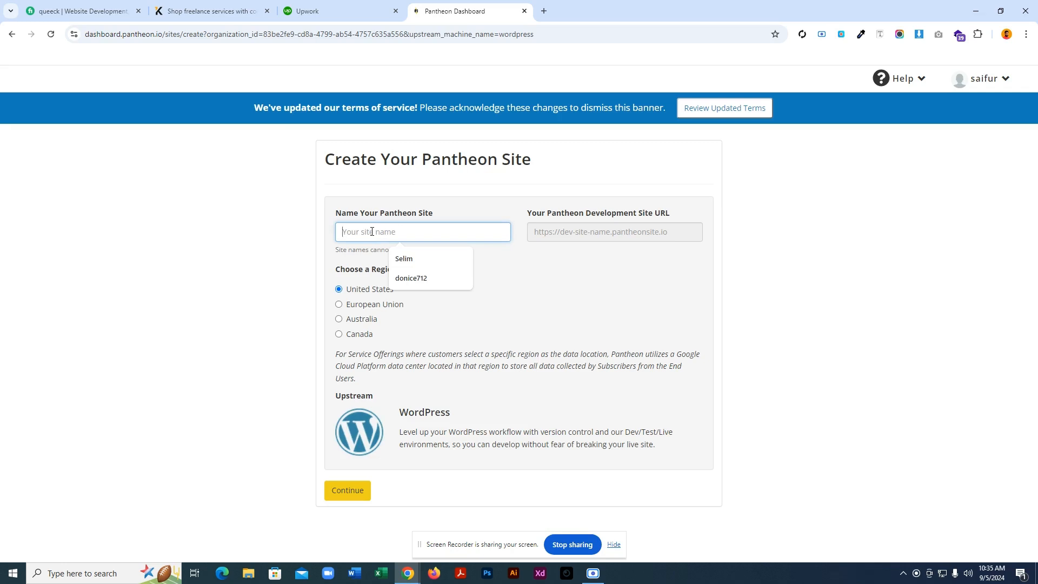
pyautogui.write('New')
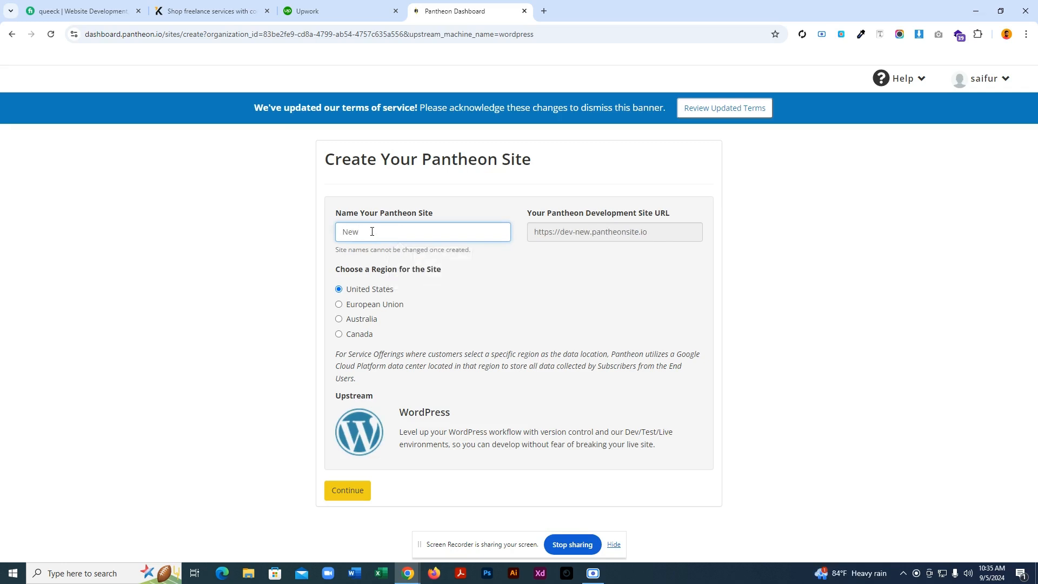
pyautogui.write(' site')
pyautogui.click(348, 490)
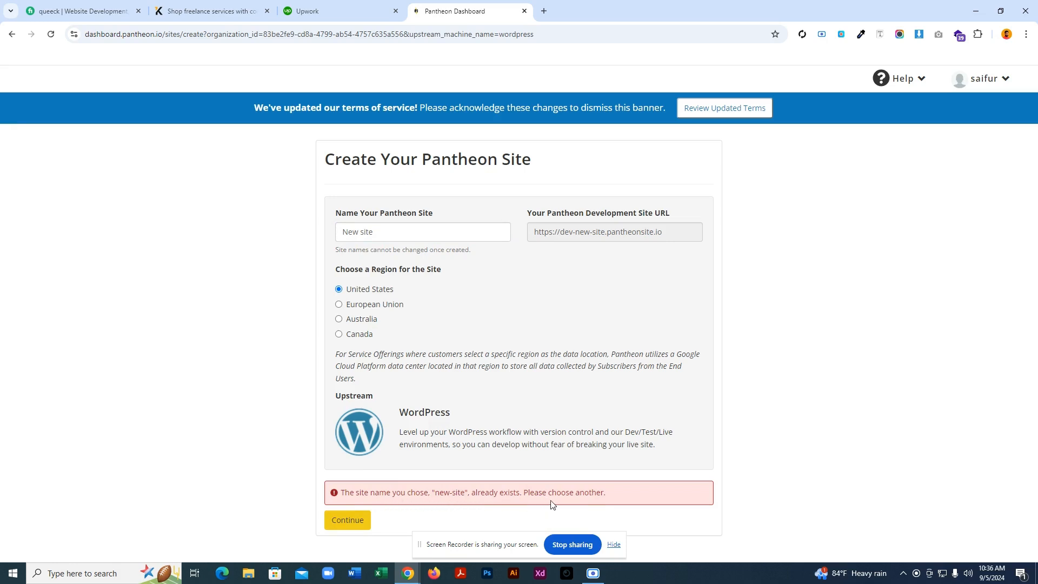
# Step: Change the site name to "New sites" and try to create the site again
pyautogui.click(374, 233)
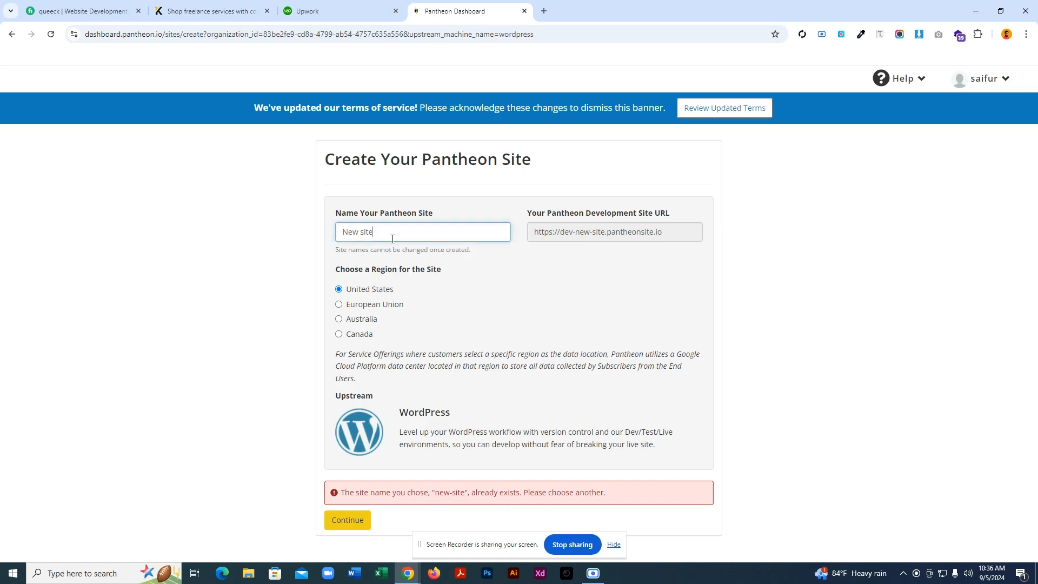
pyautogui.write('s')
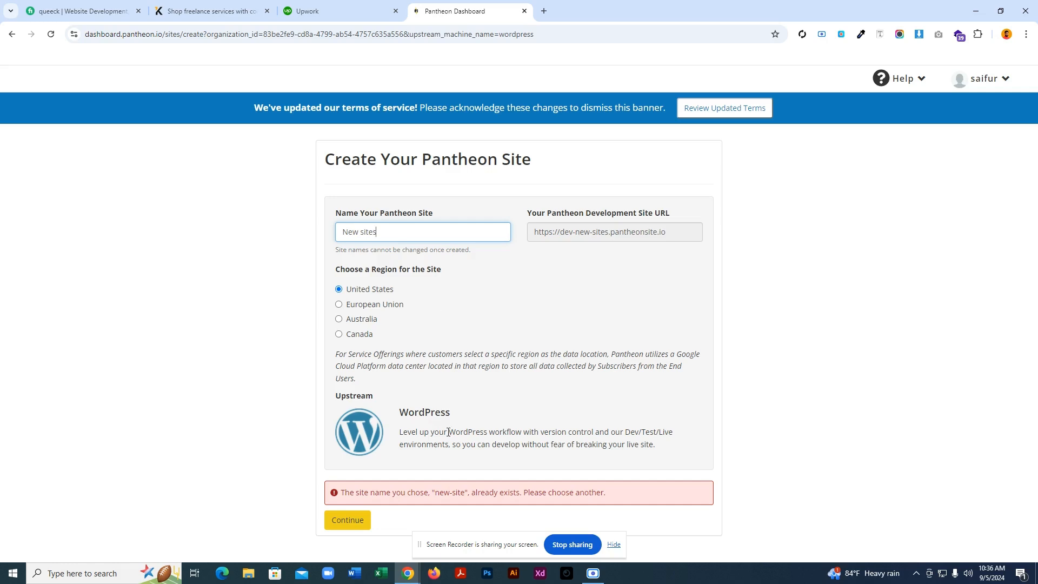
pyautogui.click(359, 522)
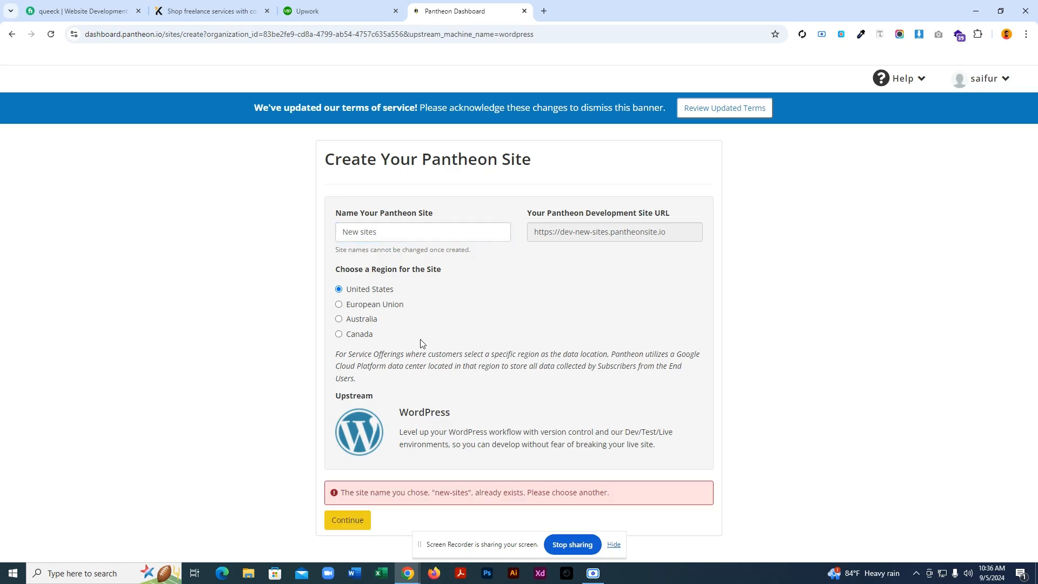
# Step: Replace the site name with "Notun site", copy that name, and create the WordPress site
pyautogui.moveTo(381, 233); pyautogui.dragTo(336, 233)
pyautogui.click(365, 233)
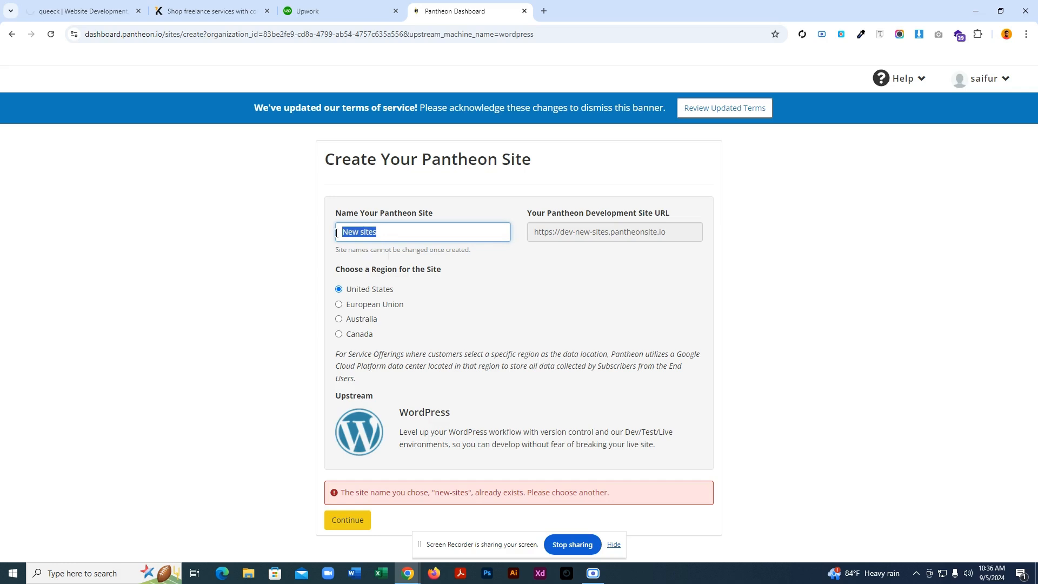
pyautogui.write('Notun site')
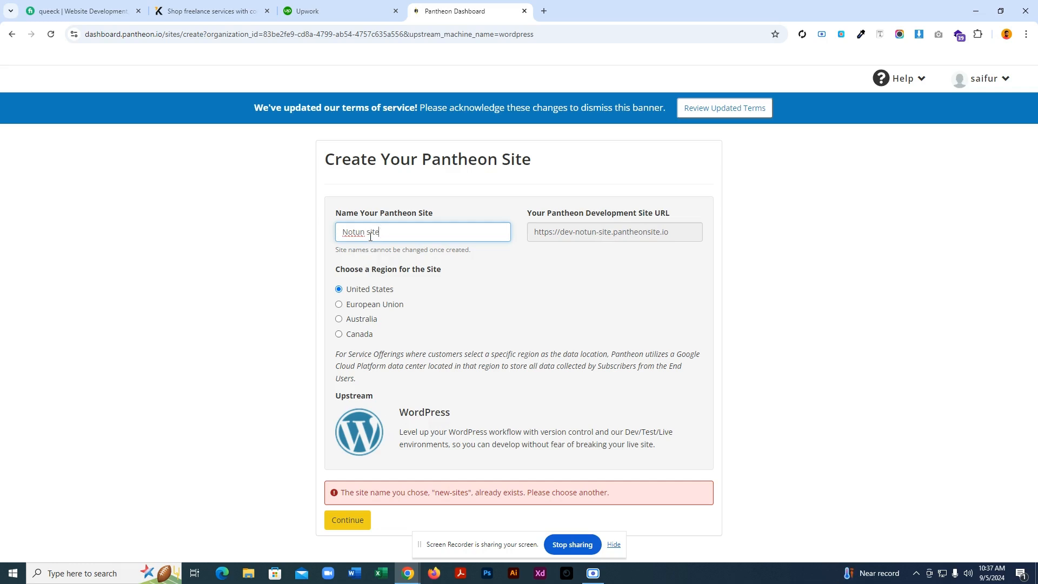
pyautogui.tripleClick(355, 232)
pyautogui.rightClick(355, 231)
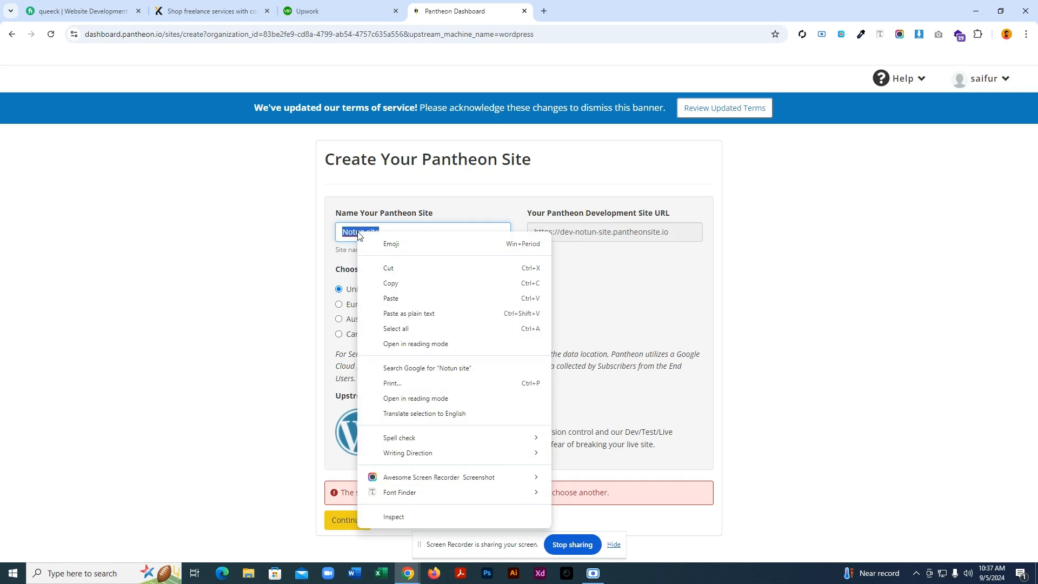
pyautogui.click(383, 283)
pyautogui.click(385, 236)
pyautogui.click(347, 519)
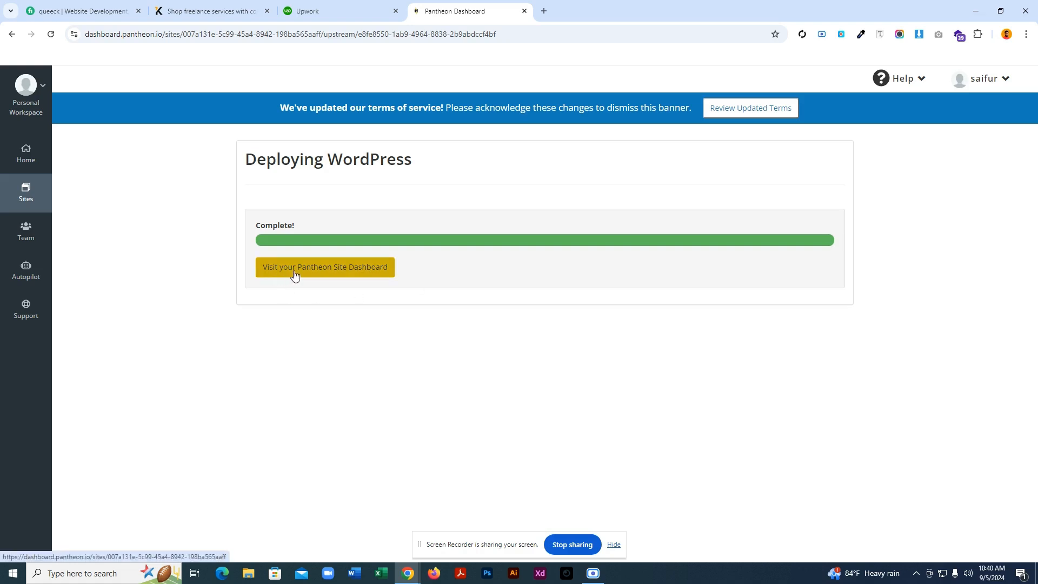
# Step: Open the deployed site's dashboard, and return through the workspace home to the list of sites
pyautogui.click(337, 273)
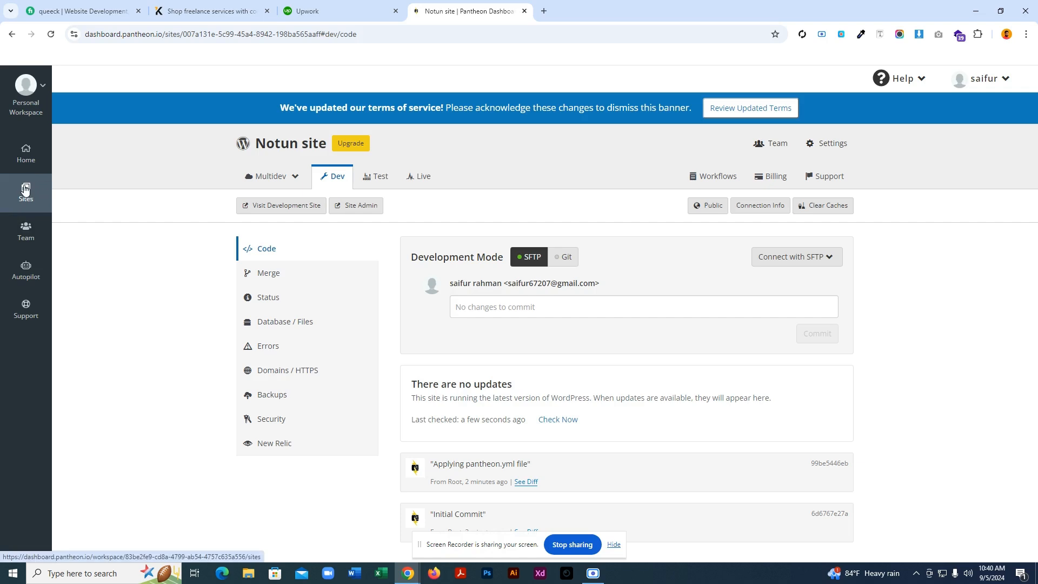
pyautogui.click(27, 153)
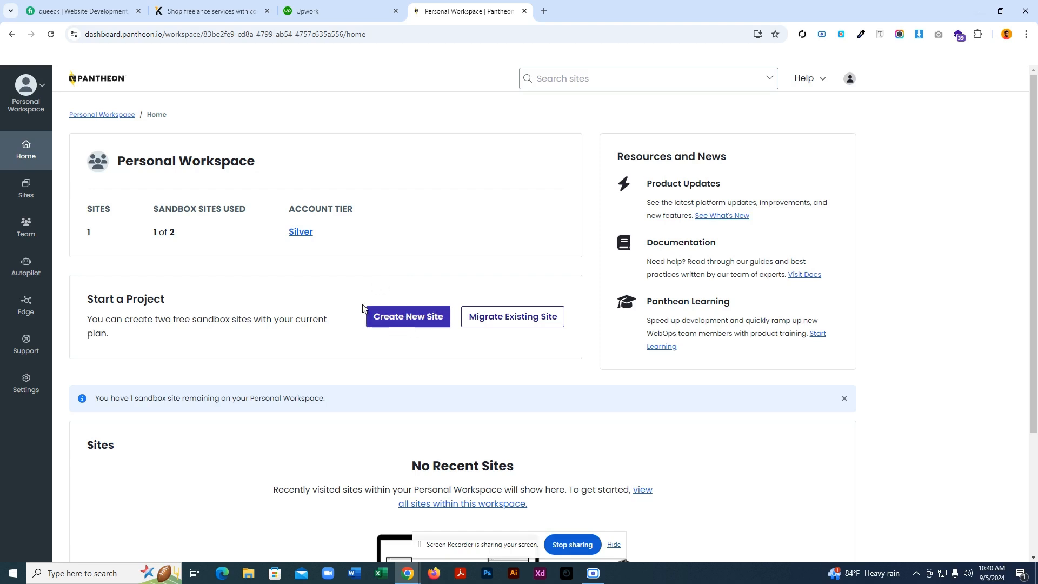
pyautogui.click(26, 193)
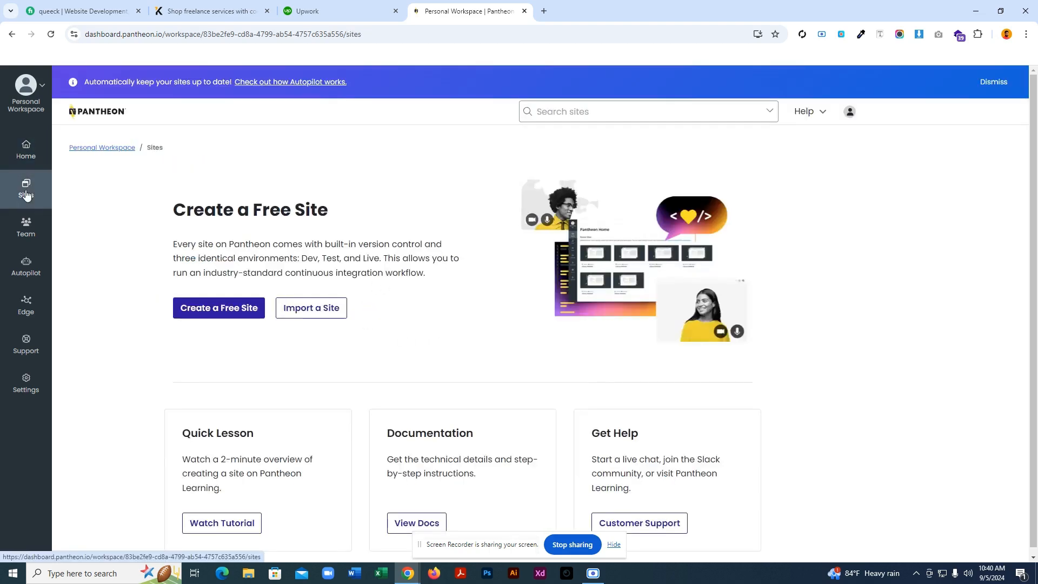